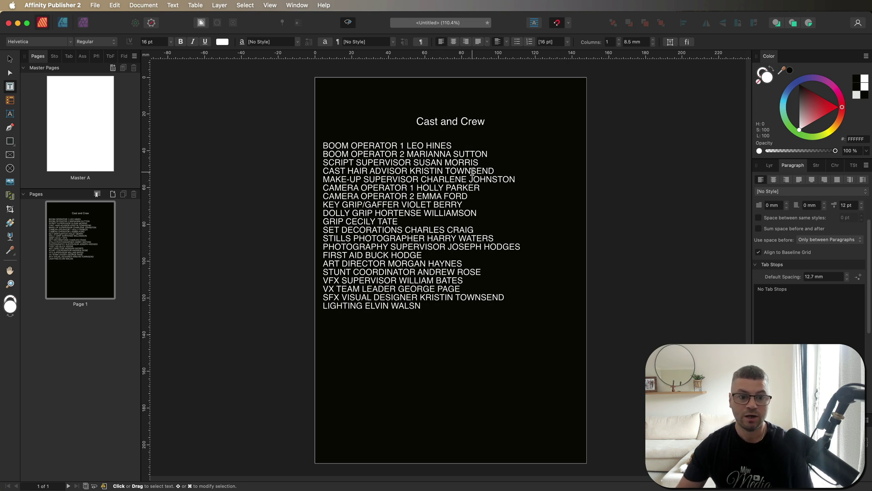
Select all of the 13 pt Helvetica crew list and show its Paragraph panel settings
left_click(376, 187)
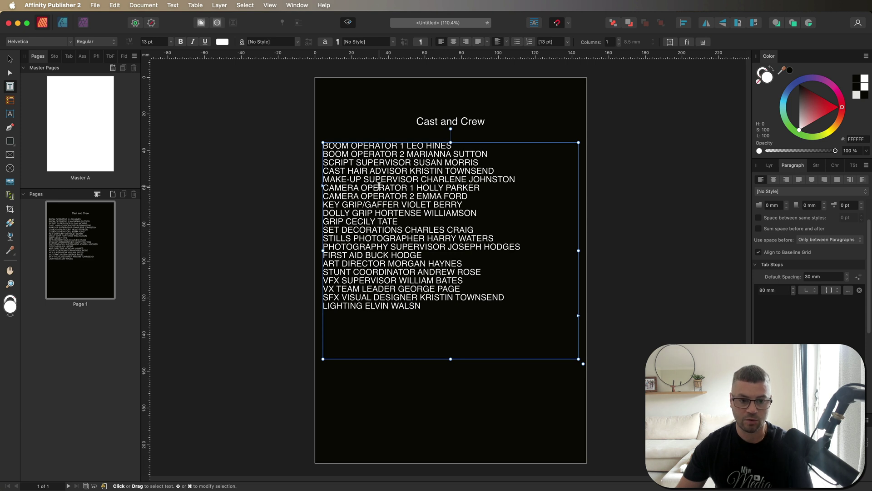
key("super+a")
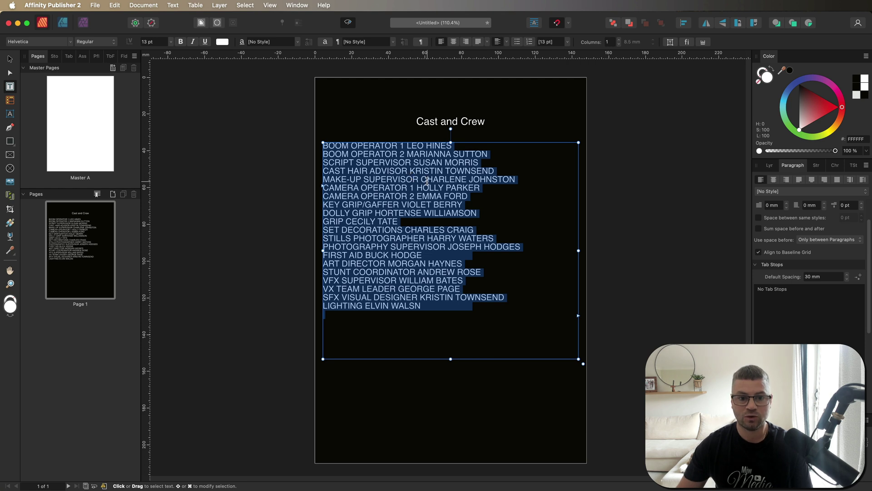
left_click(770, 167)
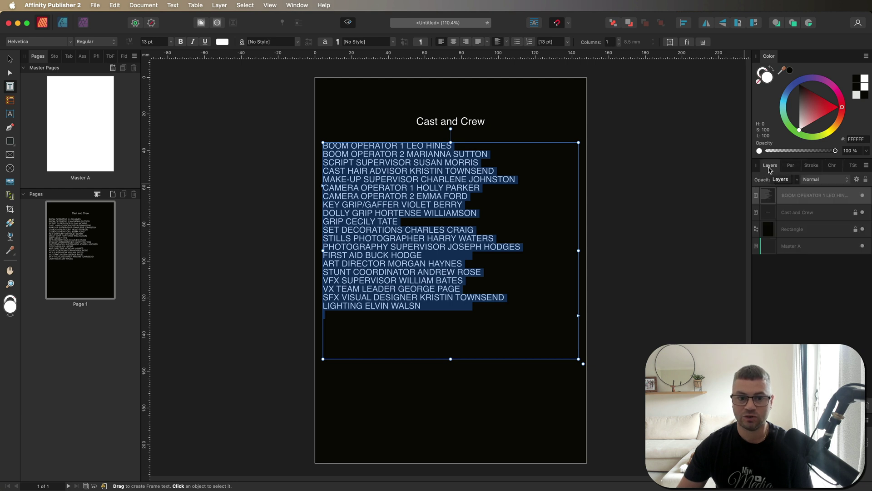
left_click(792, 167)
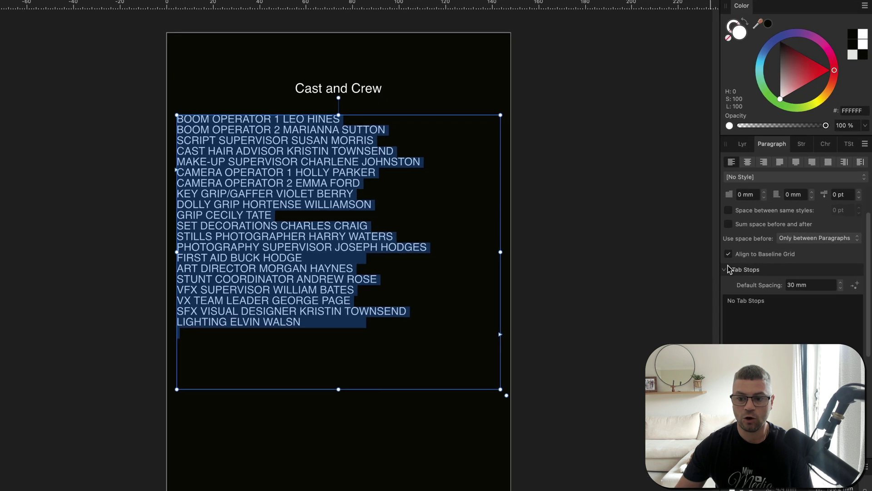
left_click(755, 265)
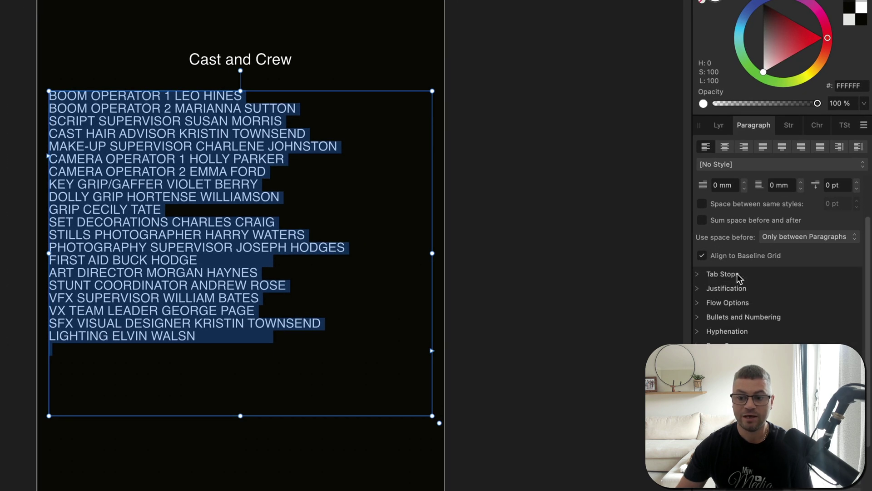
Add a new tab stop in Paragraph > Tab Stops and change its position from 30 mm to 80 mm
left_click(697, 274)
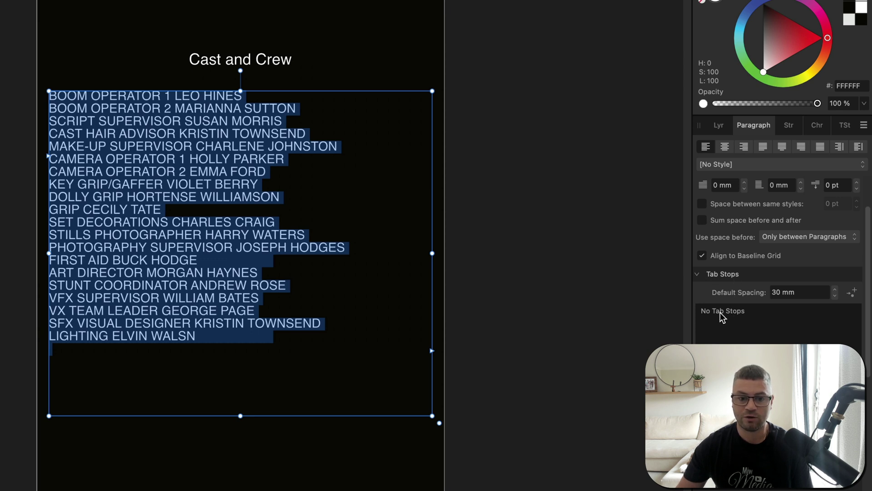
left_click(852, 295)
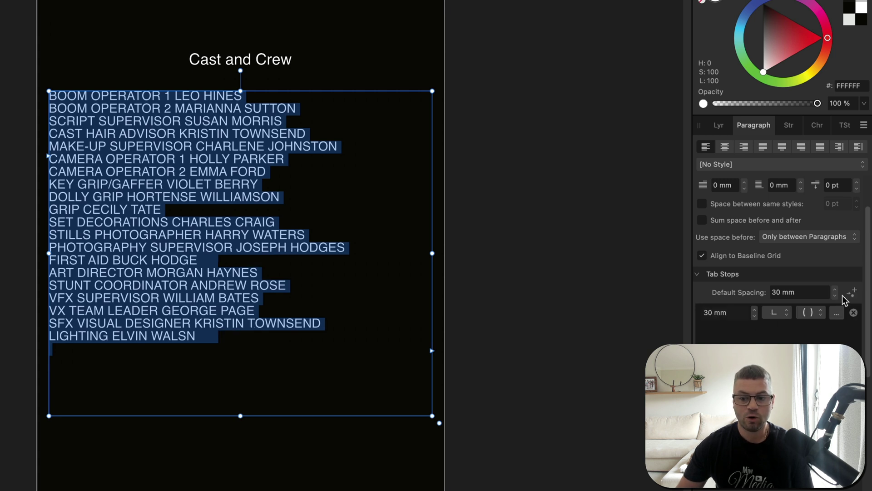
left_click(734, 313)
type("80")
key("Return")
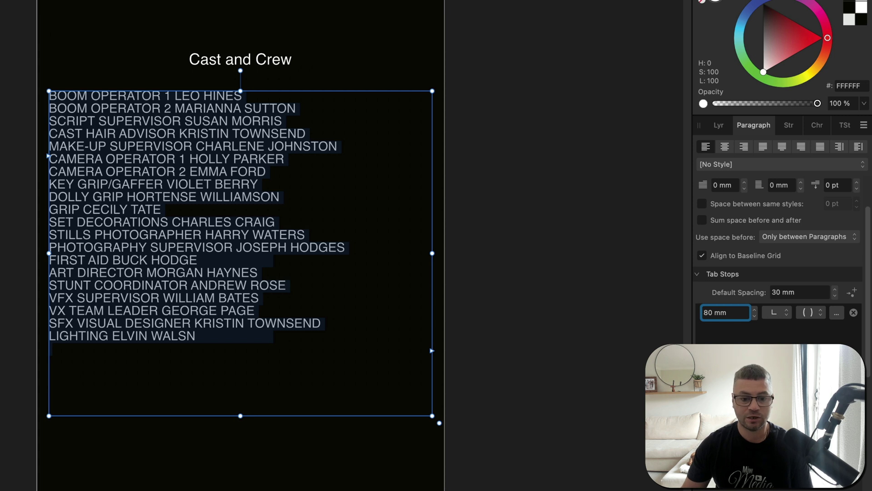
left_click(368, 338)
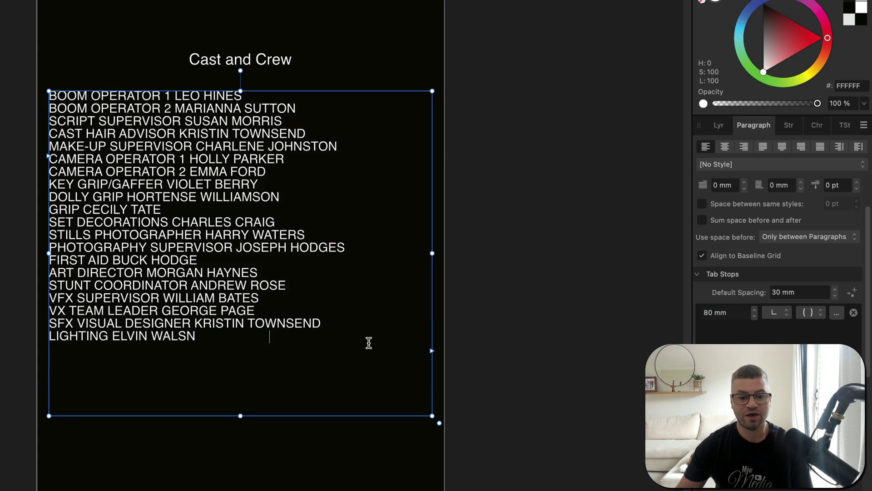
Insert a tab before each of the seven names so each jumps to the 80 mm stop
left_click(176, 95)
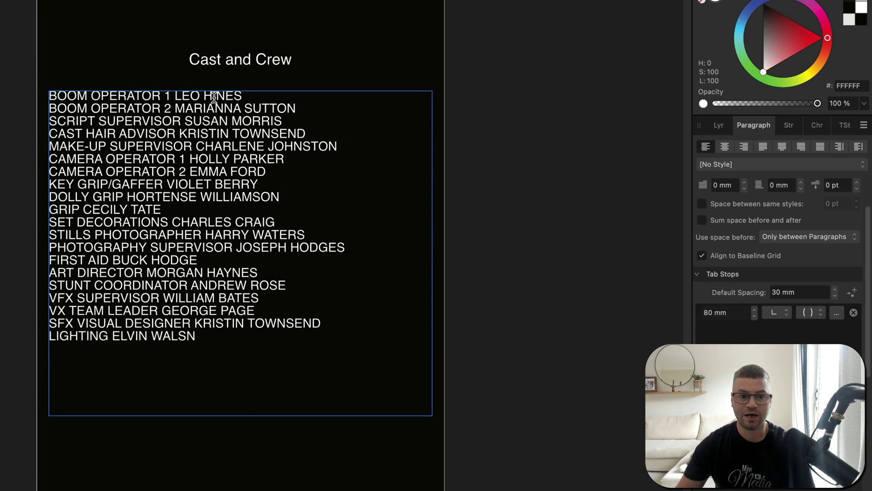
key("Tab")
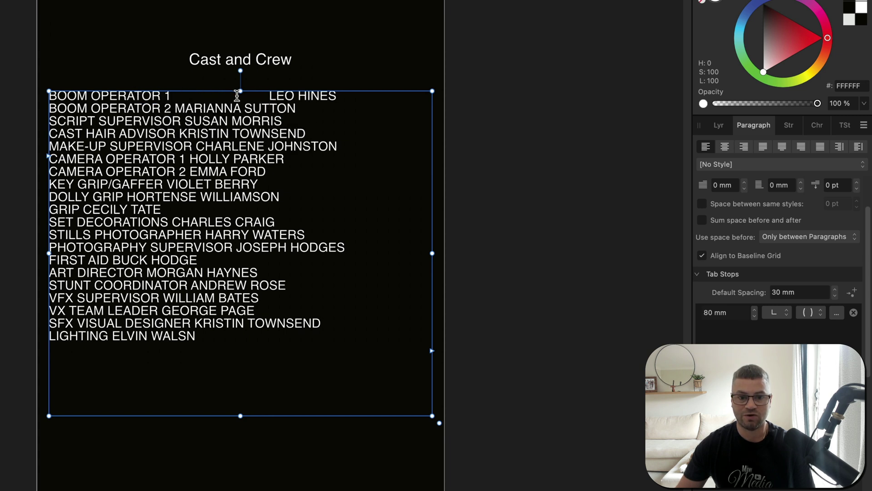
left_click(176, 109)
key("Tab")
left_click(185, 121)
key("Tab")
left_click(182, 134)
key("Tab")
left_click(196, 145)
key("Tab")
left_click(190, 159)
key("Tab")
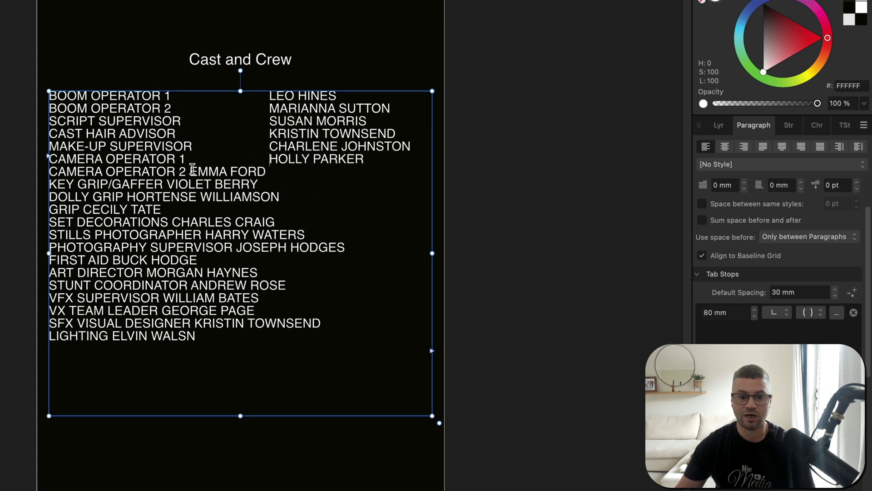
left_click(191, 171)
key("Tab")
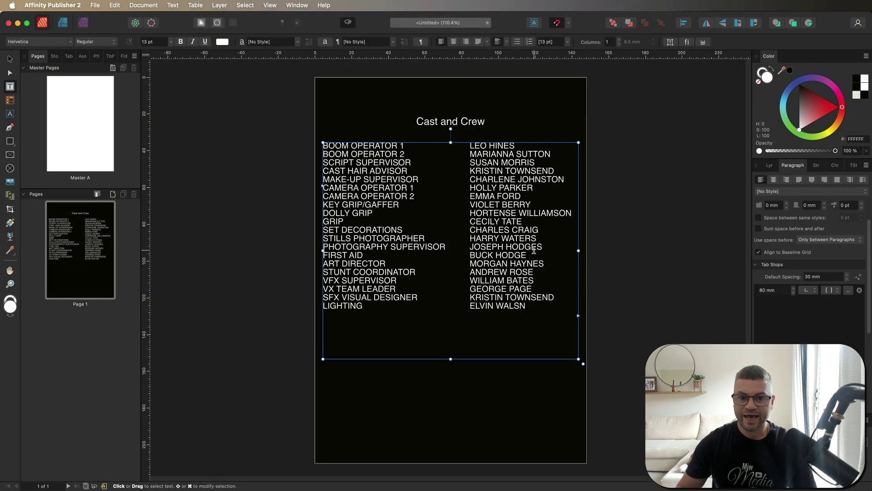
left_click(622, 209)
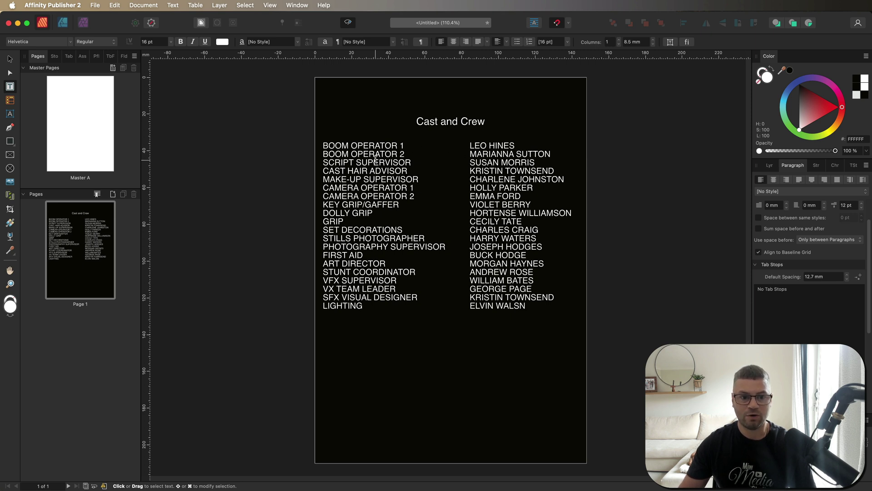
With all list text selected, nudge the tab stop up to 85 mm, then settle it at 83 mm
double_click(381, 189)
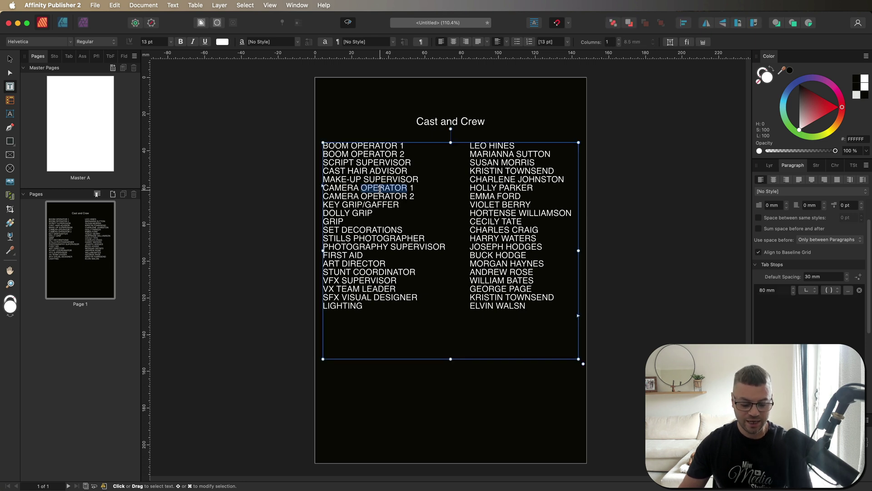
key("super+a")
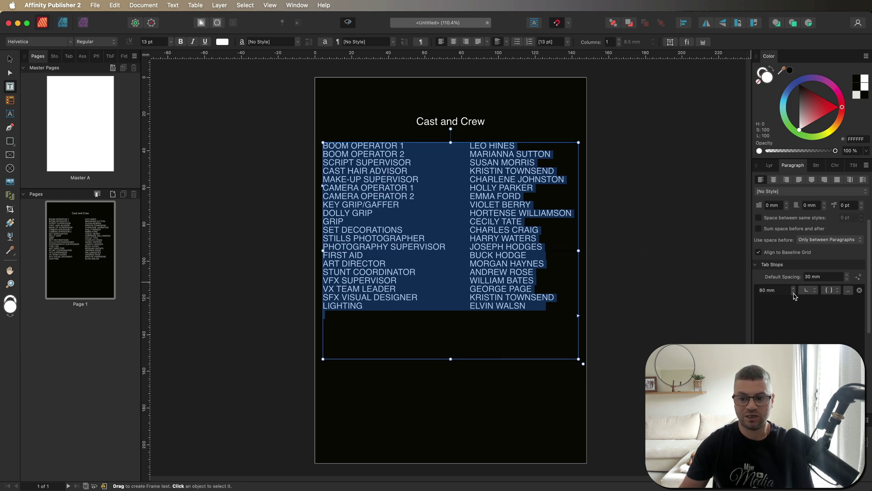
left_click_drag(794, 295, 794, 295)
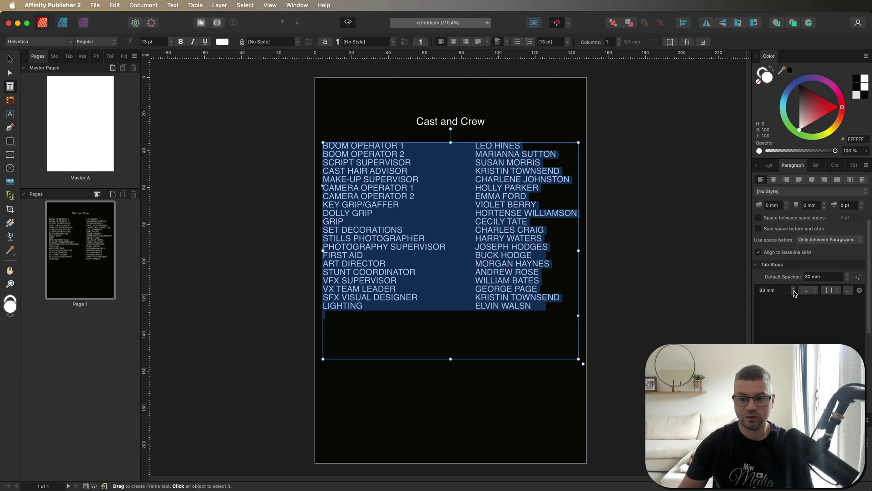
left_click(794, 291)
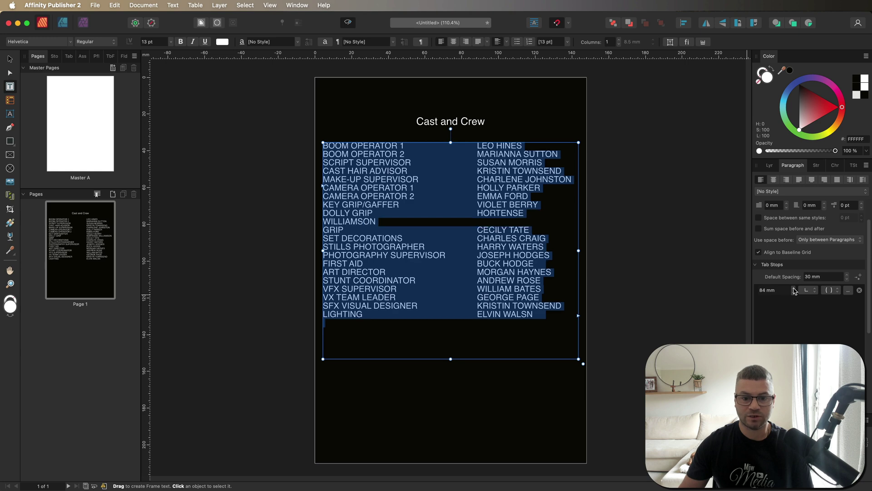
left_click(795, 291)
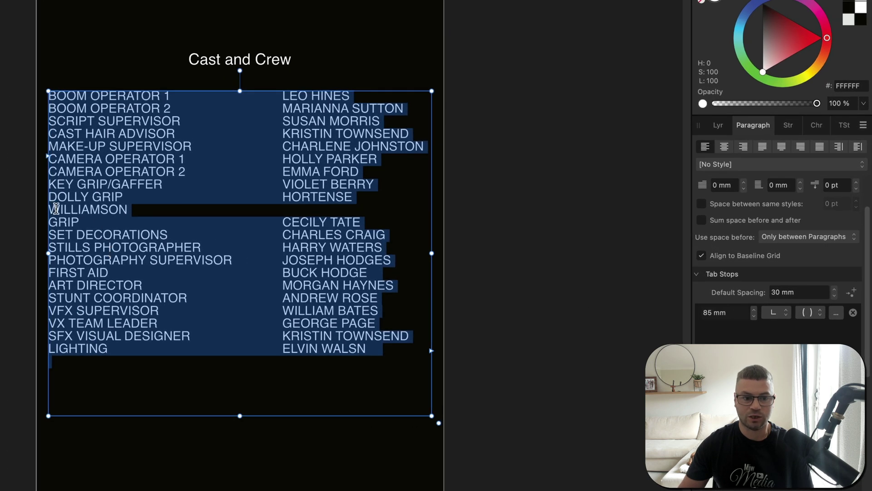
left_click(754, 316)
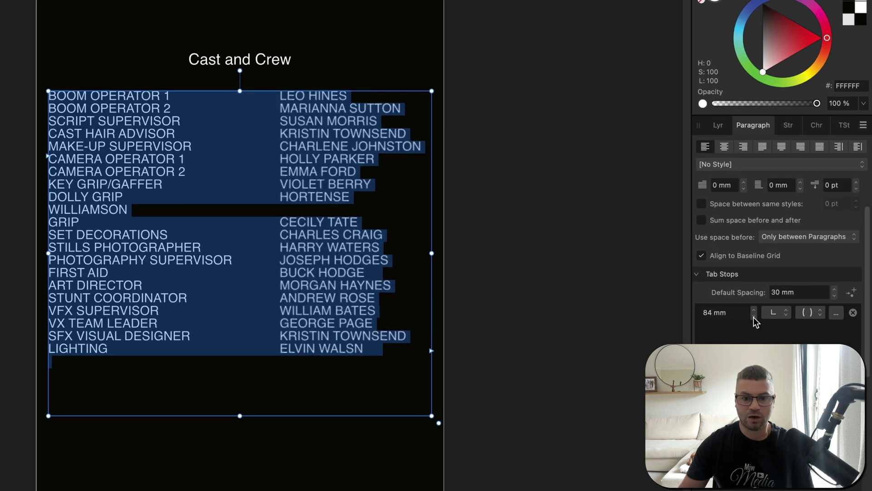
left_click(754, 316)
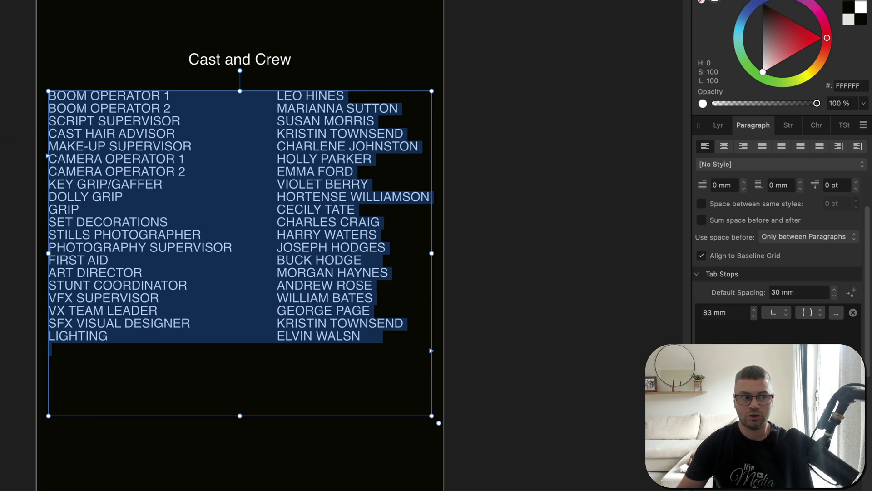
key("Escape")
key("Escape")
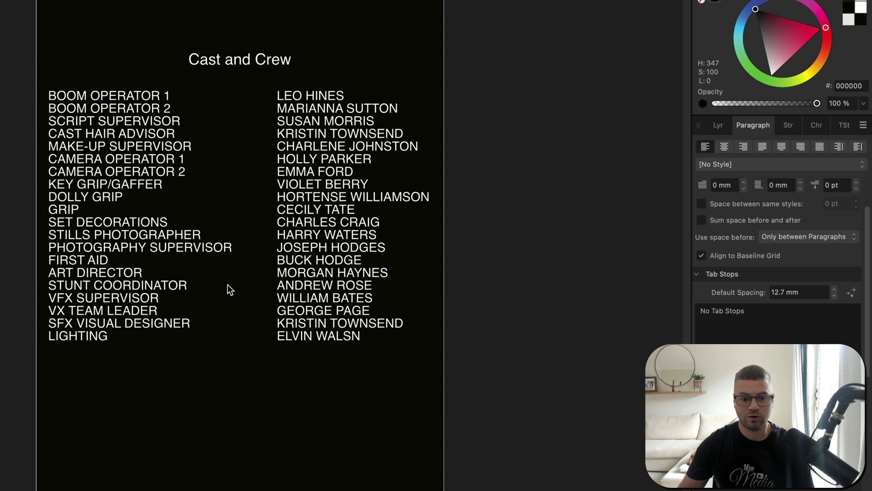
Select all the list text and change the tab stop alignment to Right
left_click(162, 277)
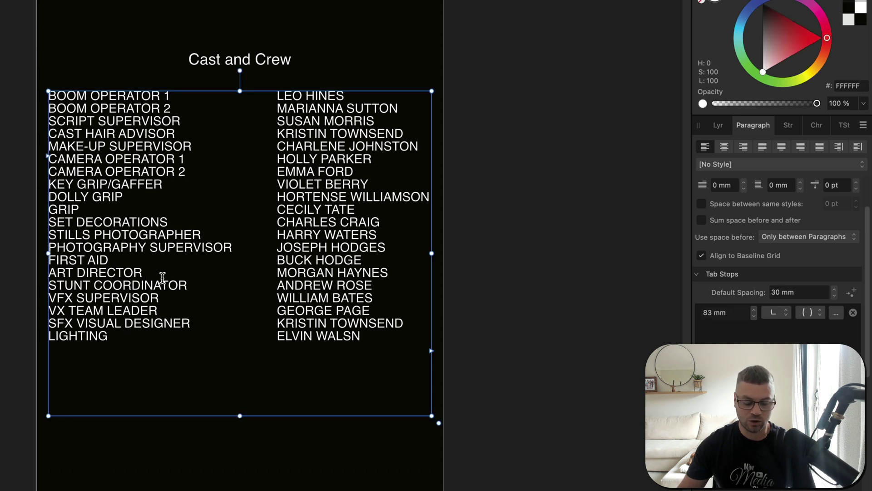
key("super+a")
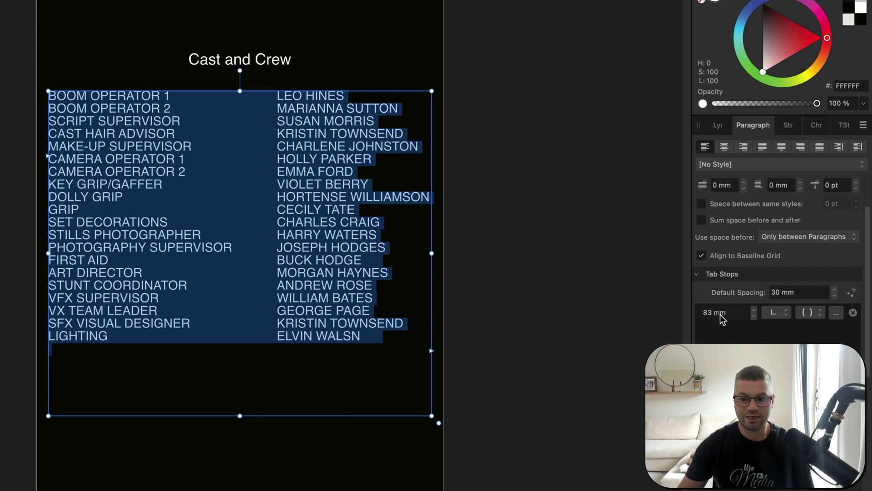
left_click(789, 314)
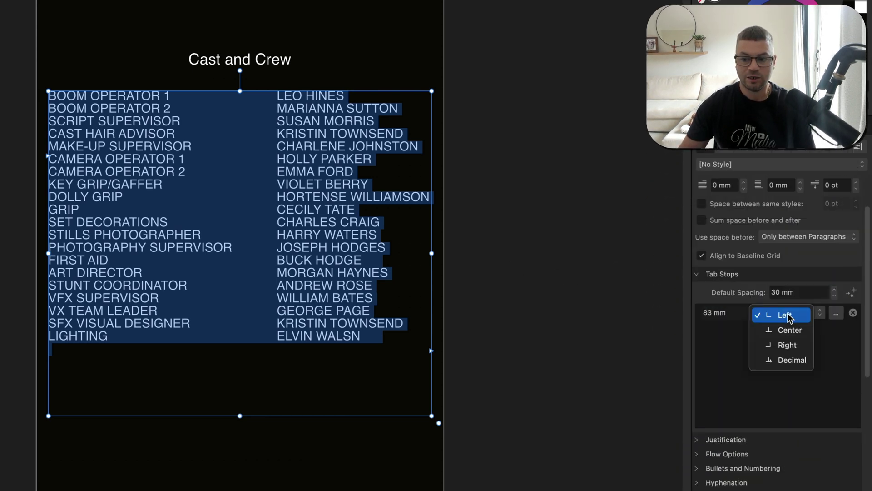
left_click(787, 345)
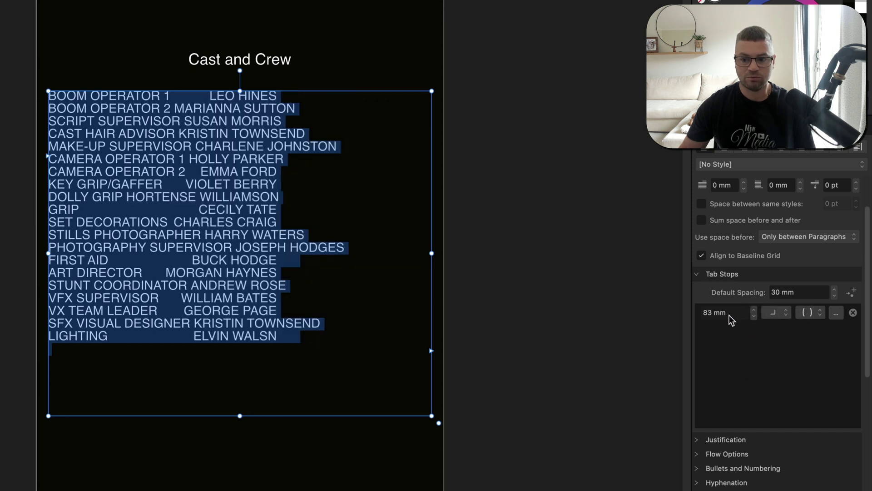
Raise the right tab stop from 83 mm to 139 mm so names sit flush right, then deselect
left_click(755, 310)
left_click(754, 309)
left_click(754, 309)
left_click(754, 310)
left_click(755, 310)
left_click(754, 310)
left_click(754, 309)
left_click(754, 310)
left_click(754, 309)
left_click(754, 310)
left_click(754, 309)
left_click(754, 310)
left_click(754, 310)
left_click(754, 310)
left_click(754, 310)
left_click(754, 310)
left_click(754, 310)
left_click(754, 310)
left_click(754, 310)
left_click(754, 310)
left_click(755, 310)
left_click(755, 309)
left_click(755, 310)
left_click(754, 310)
left_click(755, 310)
left_click(754, 309)
left_click(755, 310)
left_click(754, 310)
left_click(754, 310)
left_click(754, 310)
left_click(754, 310)
left_click(754, 310)
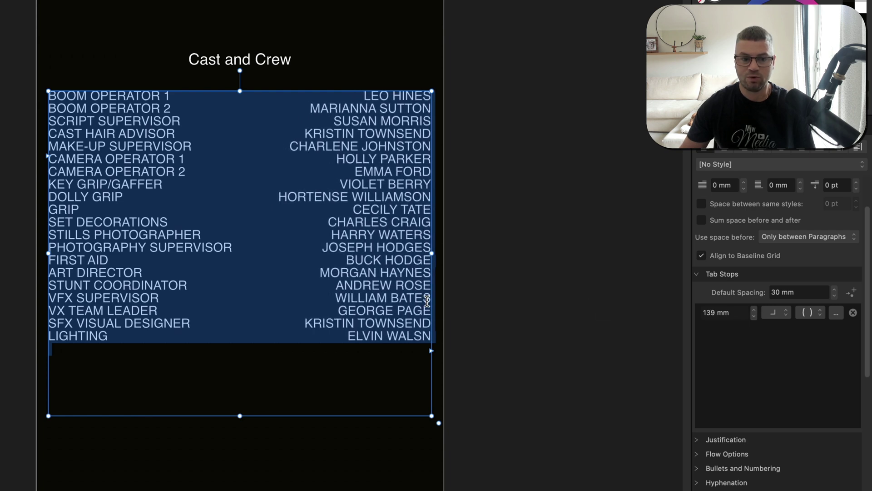
key("Escape")
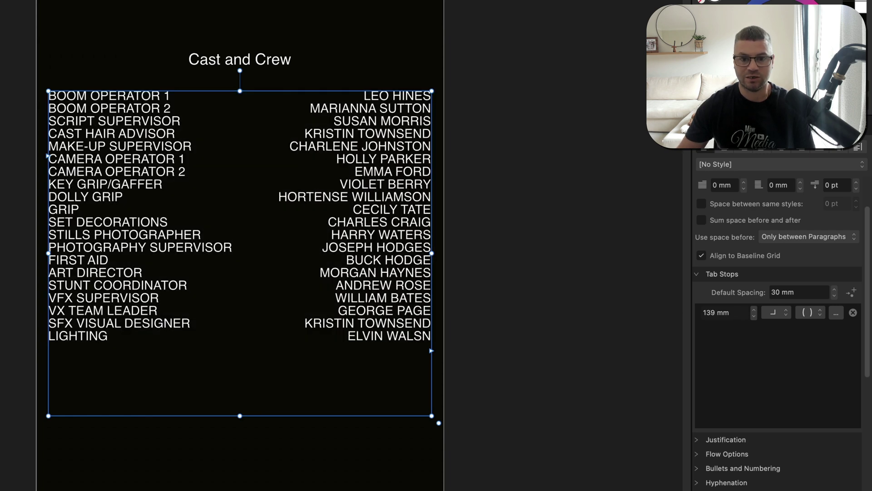
key("Escape")
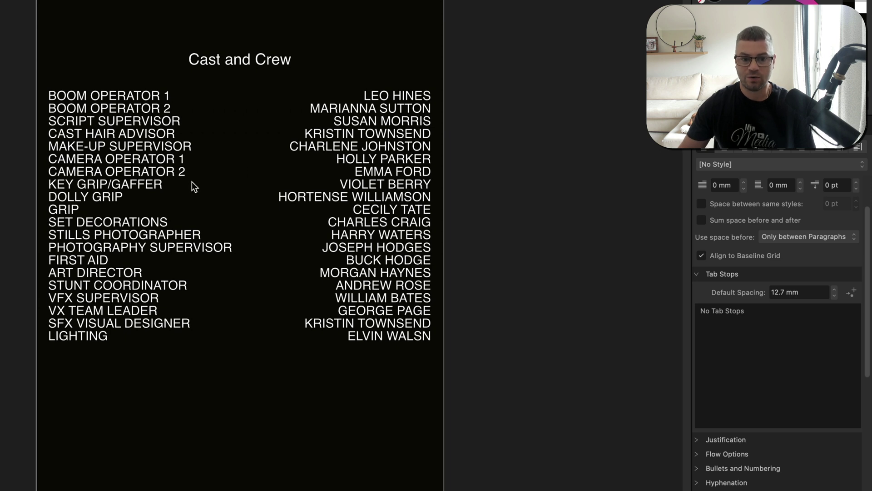
Select all the credits text and set the tab stop Leader to Glyph for dot leaders
left_click(165, 170)
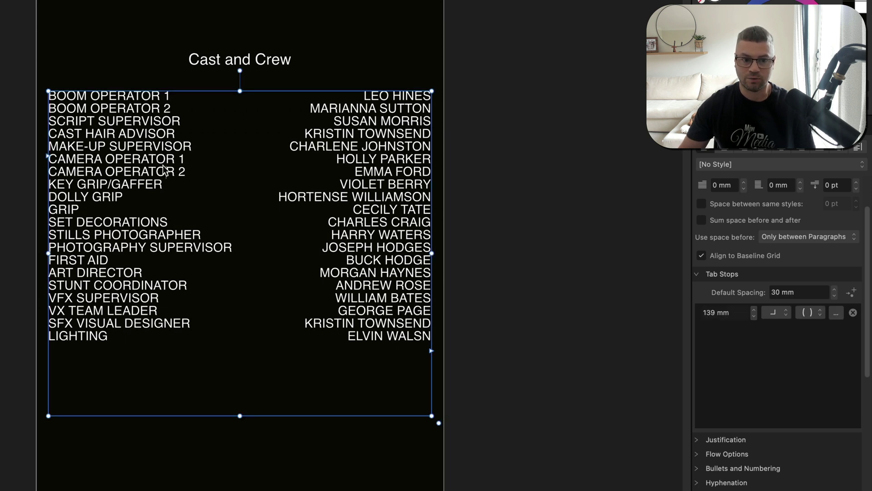
key("super+a")
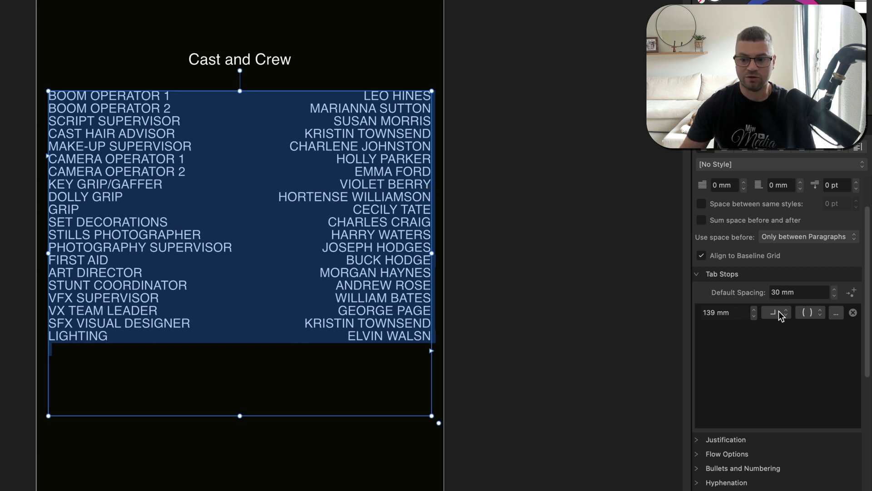
left_click(821, 312)
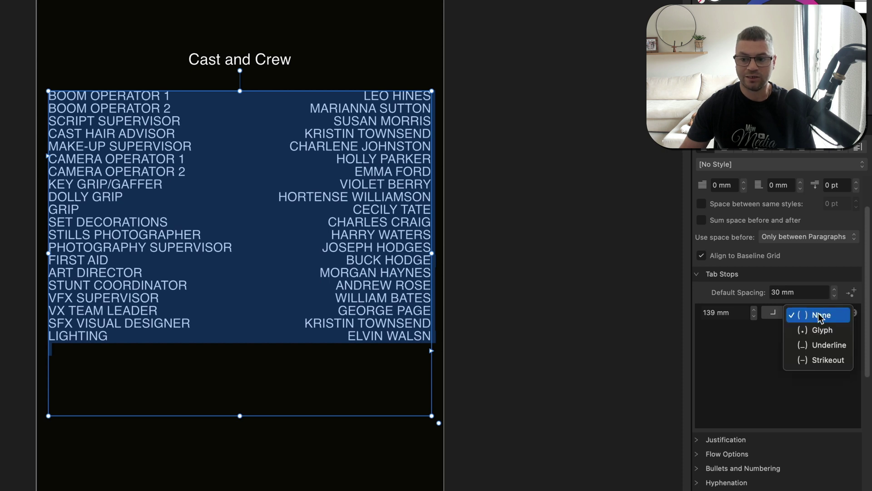
left_click(823, 330)
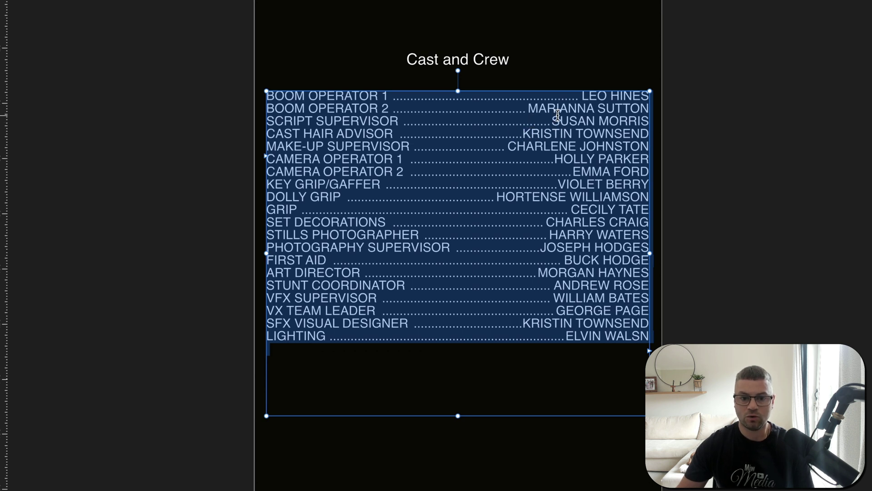
Insert spaces before the three names touched by leaders, including the SFX line's, then deselect the frame
left_click(525, 134)
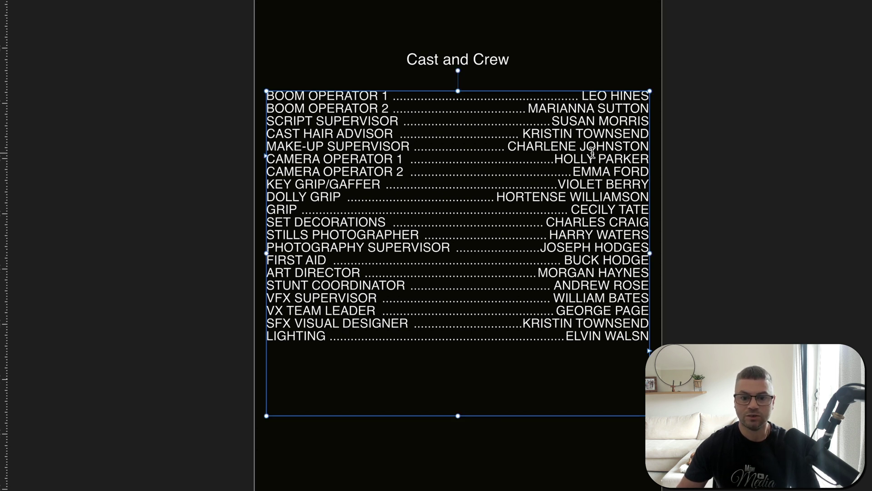
left_click(542, 248)
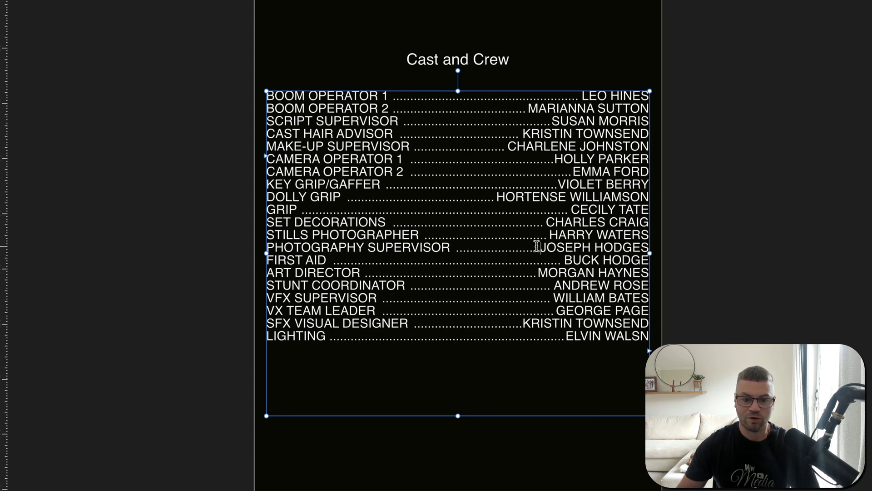
left_click(525, 323)
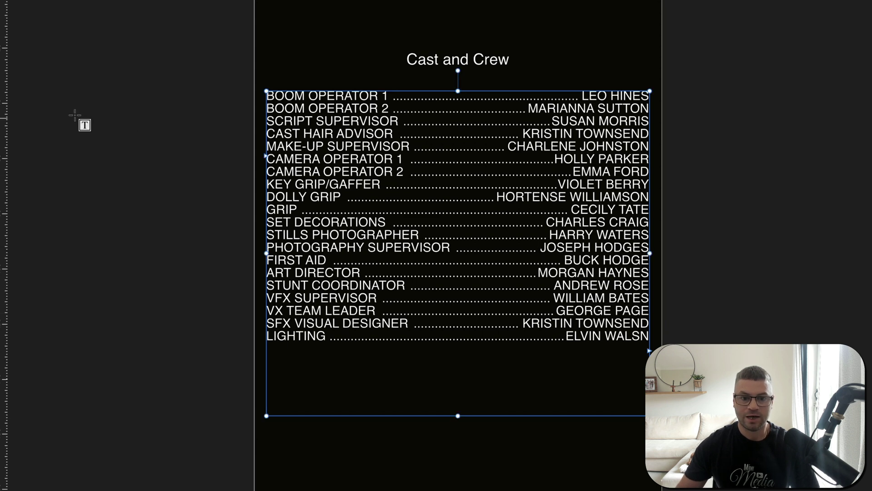
left_click(87, 23)
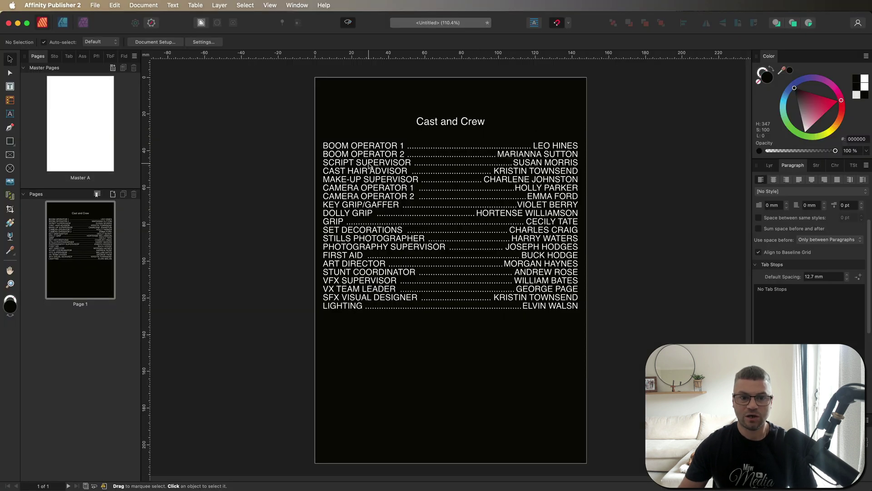
Select all the credits text and switch the tab leader to Underline, then Strikeout, then None
left_click(414, 184)
double_click(415, 185)
key("super+a")
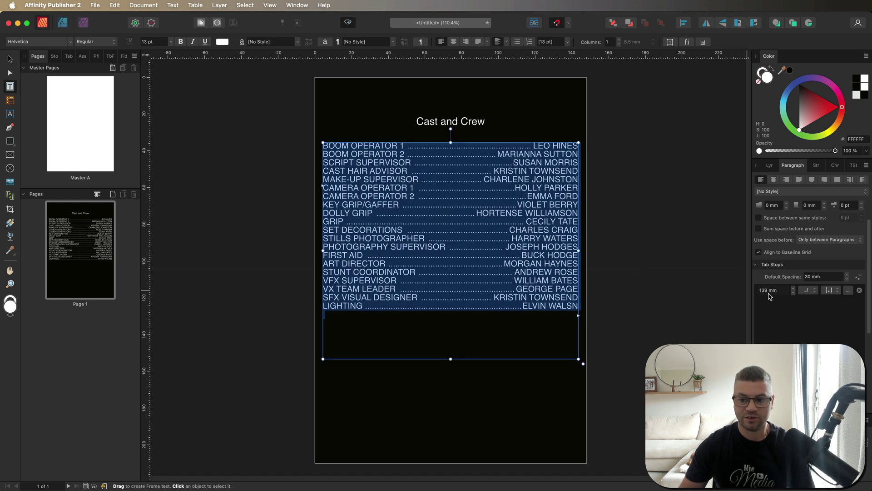
left_click(839, 291)
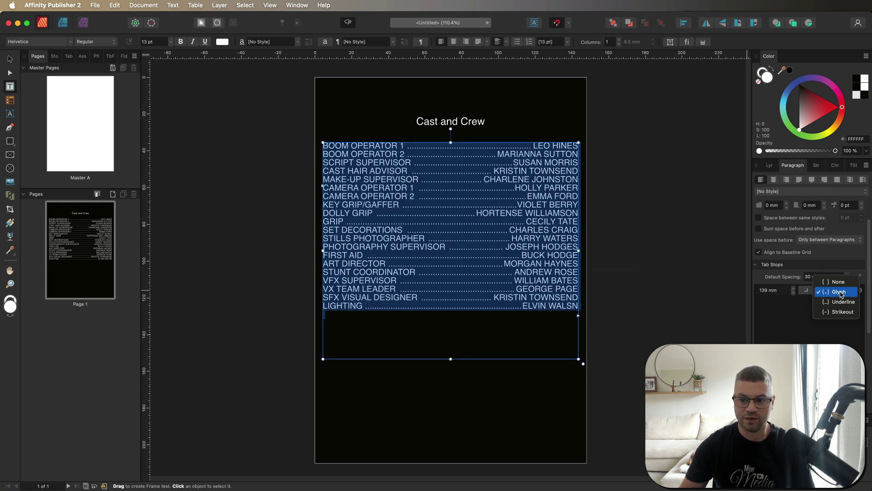
left_click(837, 301)
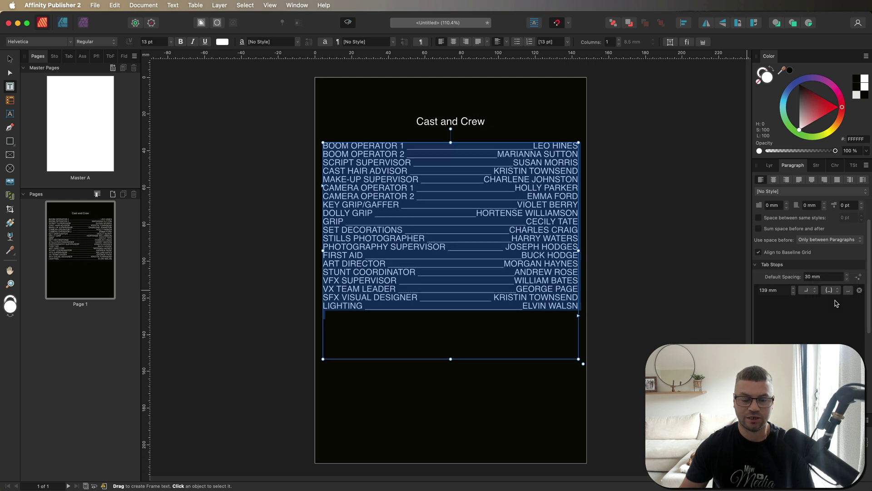
left_click(838, 291)
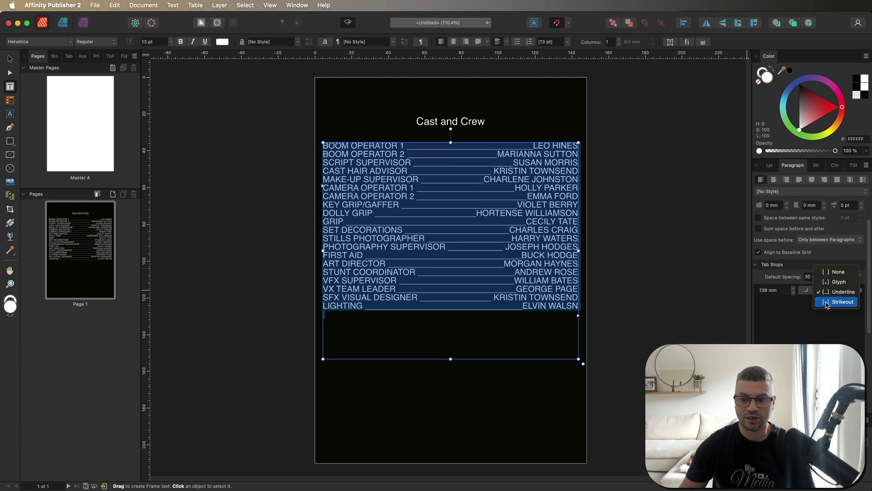
left_click(835, 302)
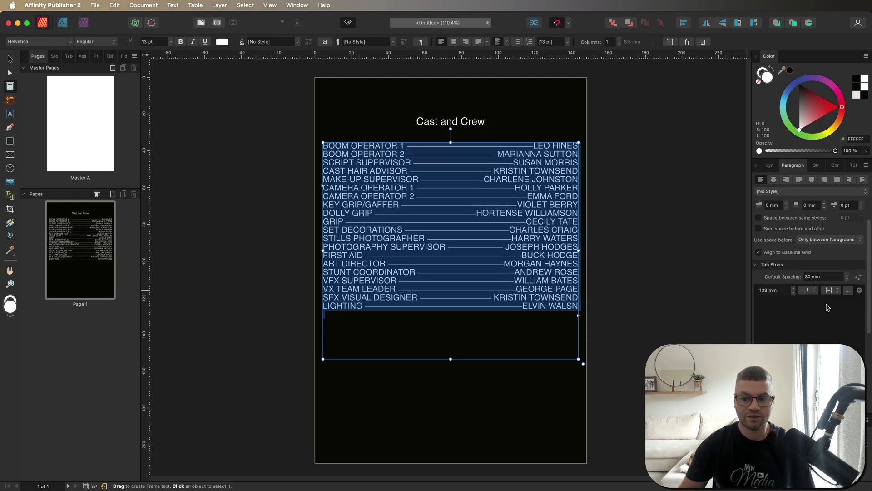
left_click(838, 292)
left_click(834, 264)
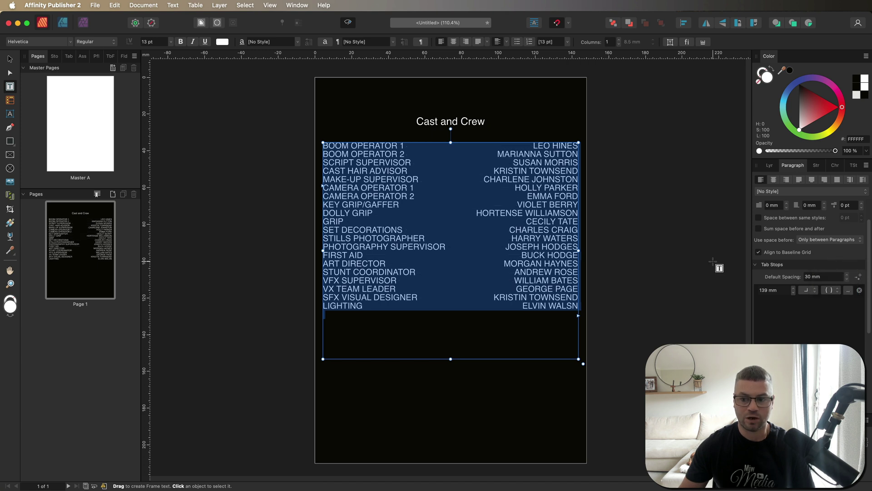
left_click(794, 293)
left_click(793, 292)
left_click(794, 292)
left_click(794, 288)
left_click(794, 288)
left_click(794, 288)
key("Escape")
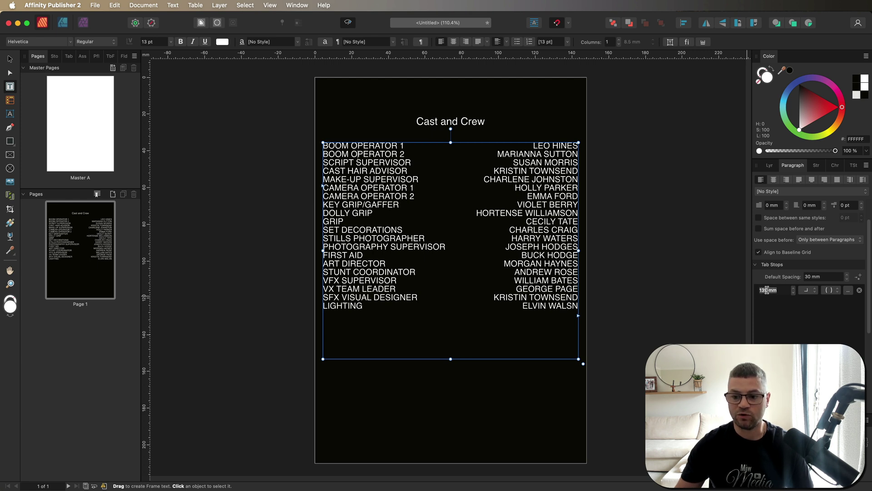
left_click(781, 291)
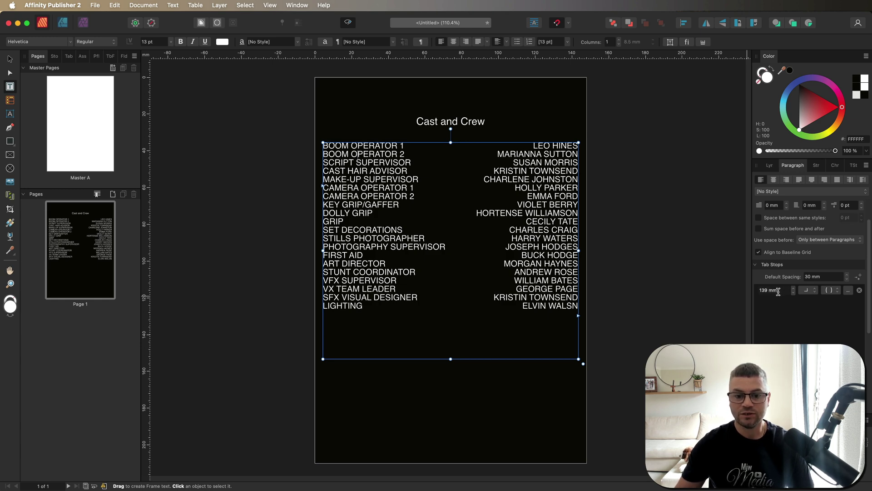
left_click(473, 307)
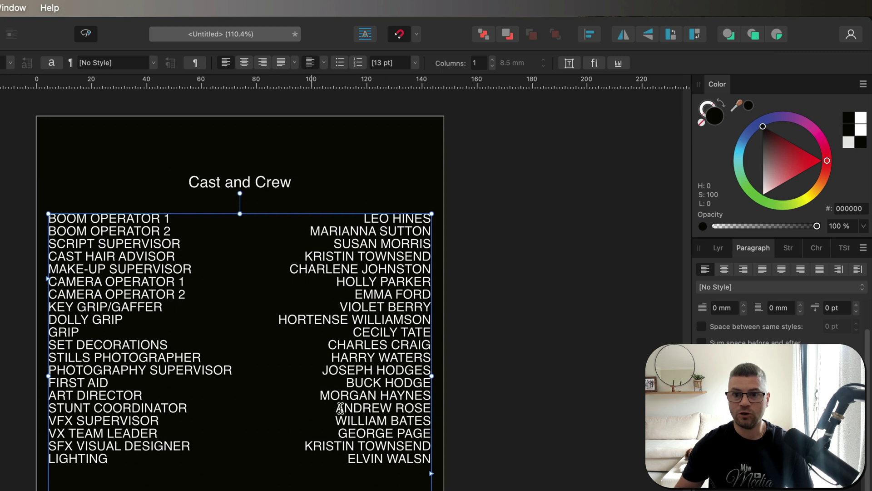
Turn on the Frame Text Ruler, test dragging the right indent, and select all the credits text
left_click(619, 64)
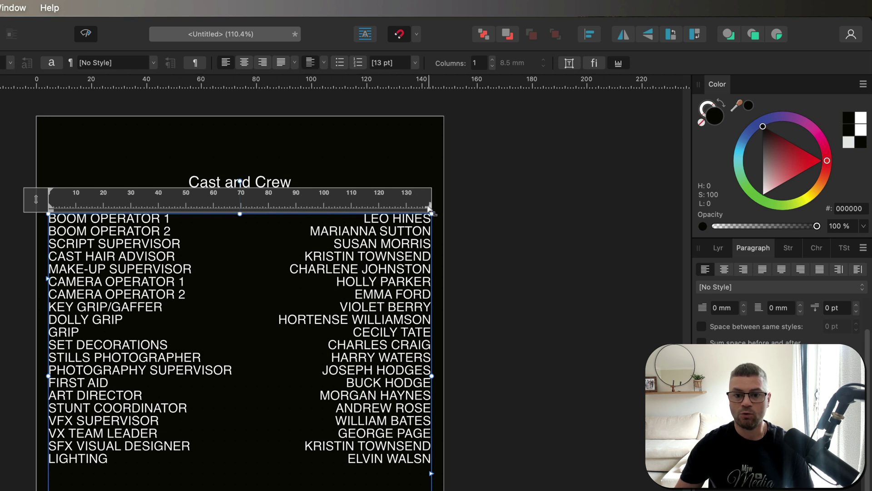
mouse_move(428, 209)
left_mouse_down()
mouse_move(326, 208)
mouse_move(429, 209)
left_mouse_up()
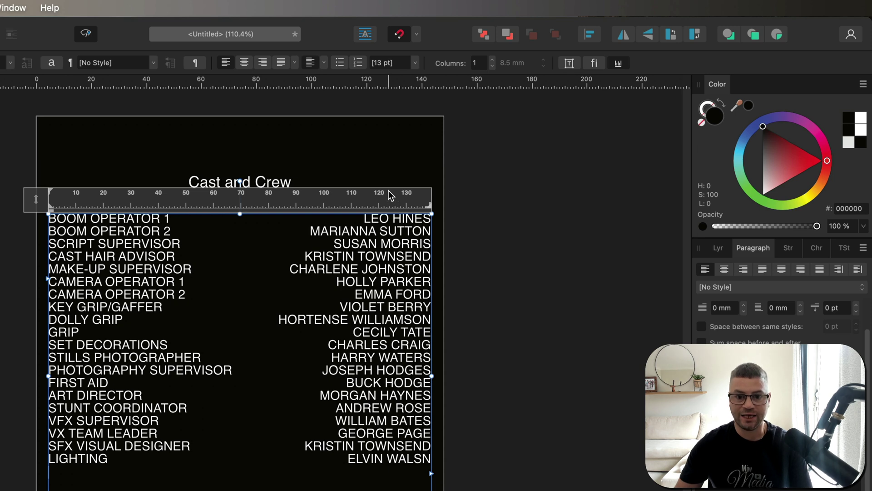
key("super+a")
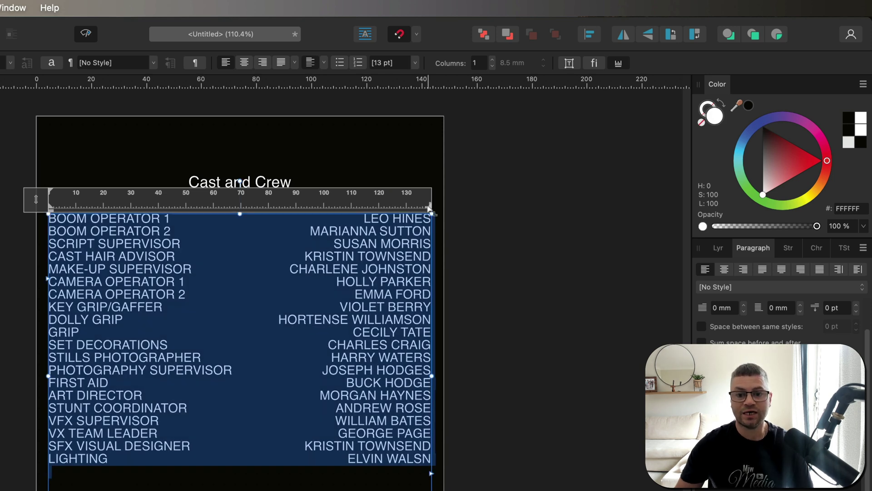
mouse_move(431, 210)
left_mouse_down()
mouse_move(334, 208)
mouse_move(434, 213)
left_mouse_up()
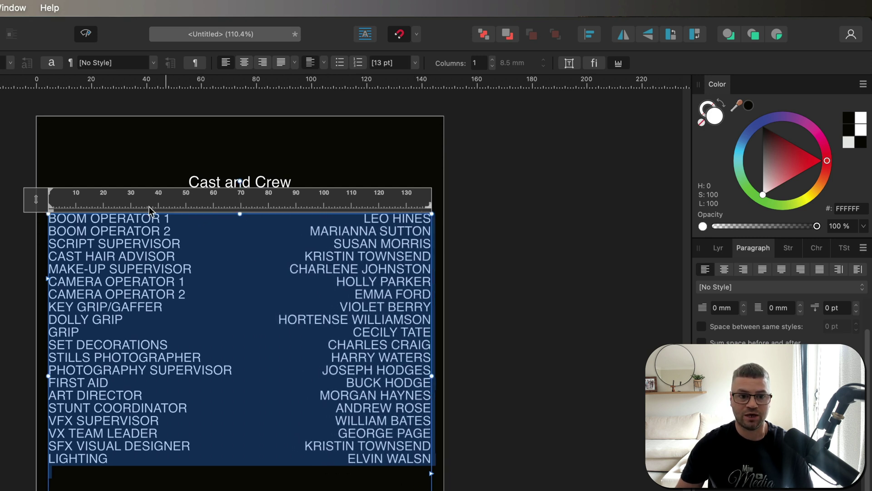
mouse_move(54, 193)
left_mouse_down()
mouse_move(148, 199)
mouse_move(130, 200)
left_mouse_up()
left_click_drag(96, 198, 49, 199)
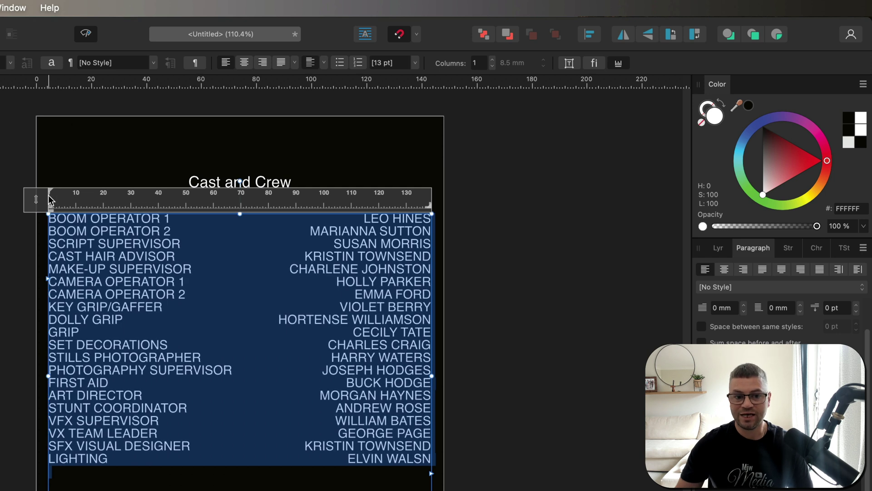